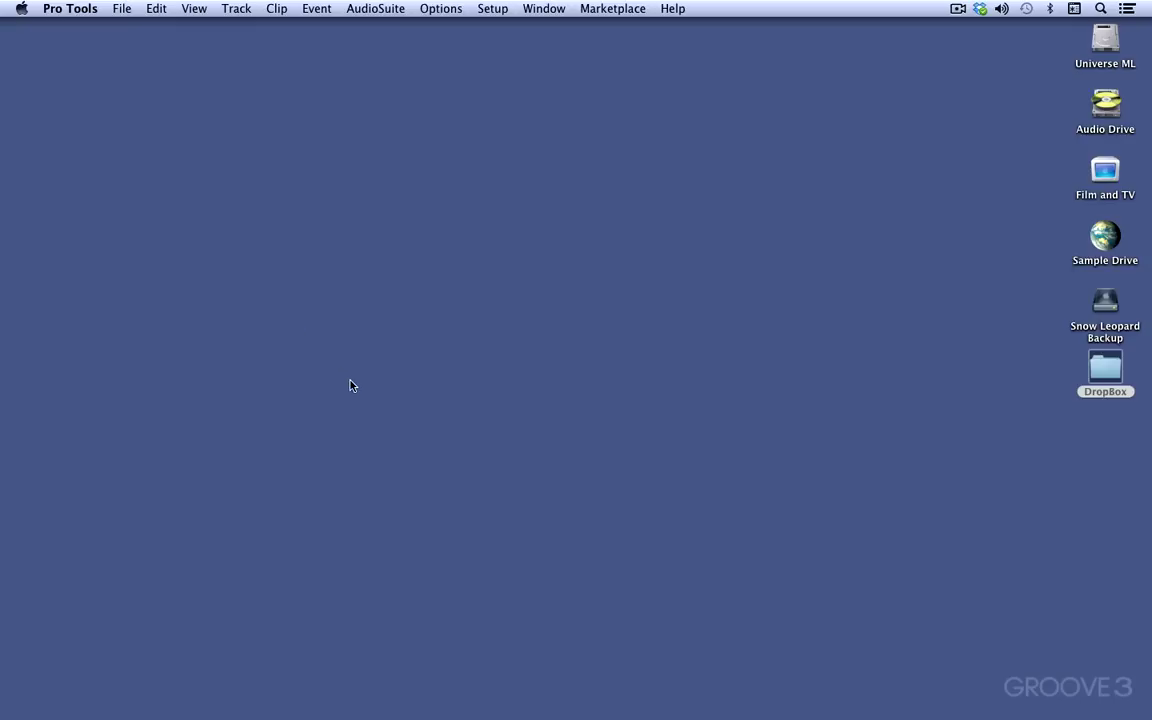
# Open the 'PT 11 Explained' session in Pro Tools.
pyautogui.press('super+shift+o')
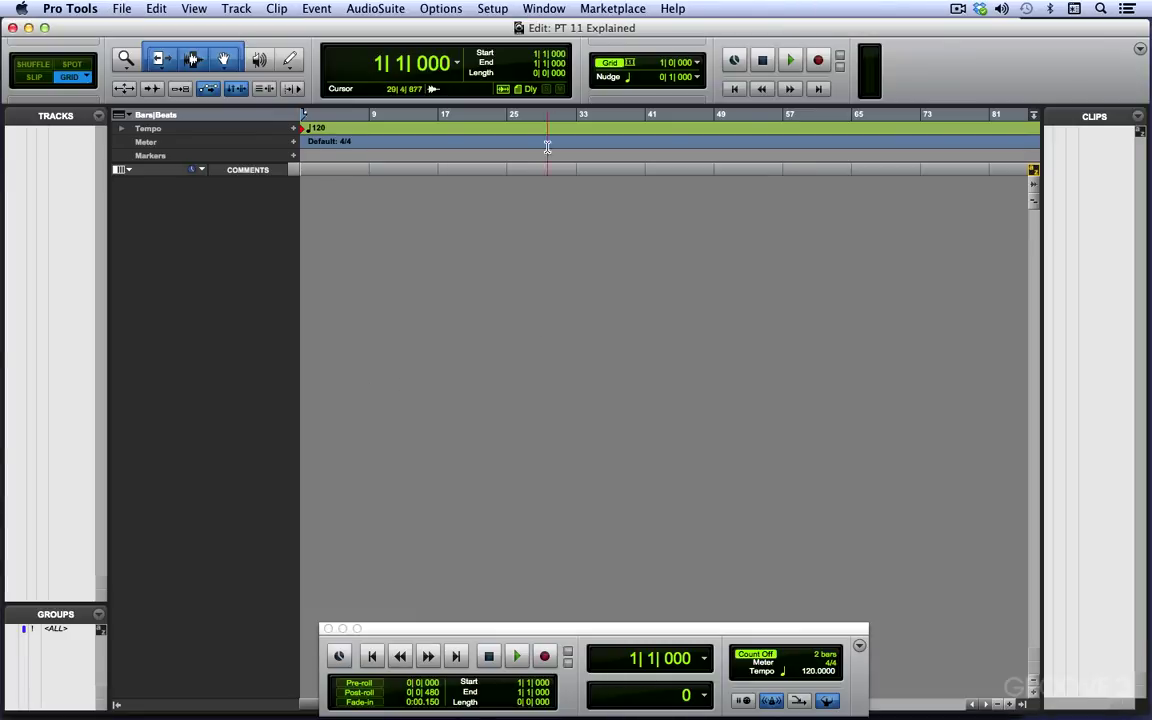
# Keep MOTU 828mk2 as the playback engine device and confirm the Playback Engine settings.
pyautogui.click(493, 9)
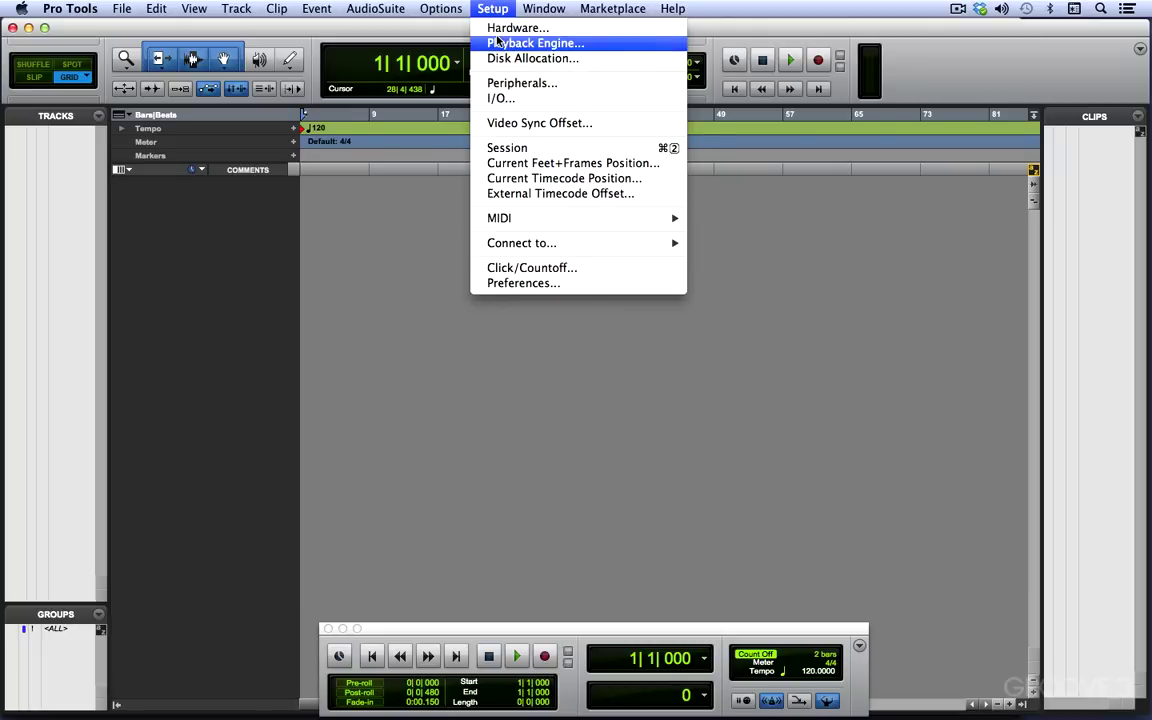
pyautogui.click(497, 42)
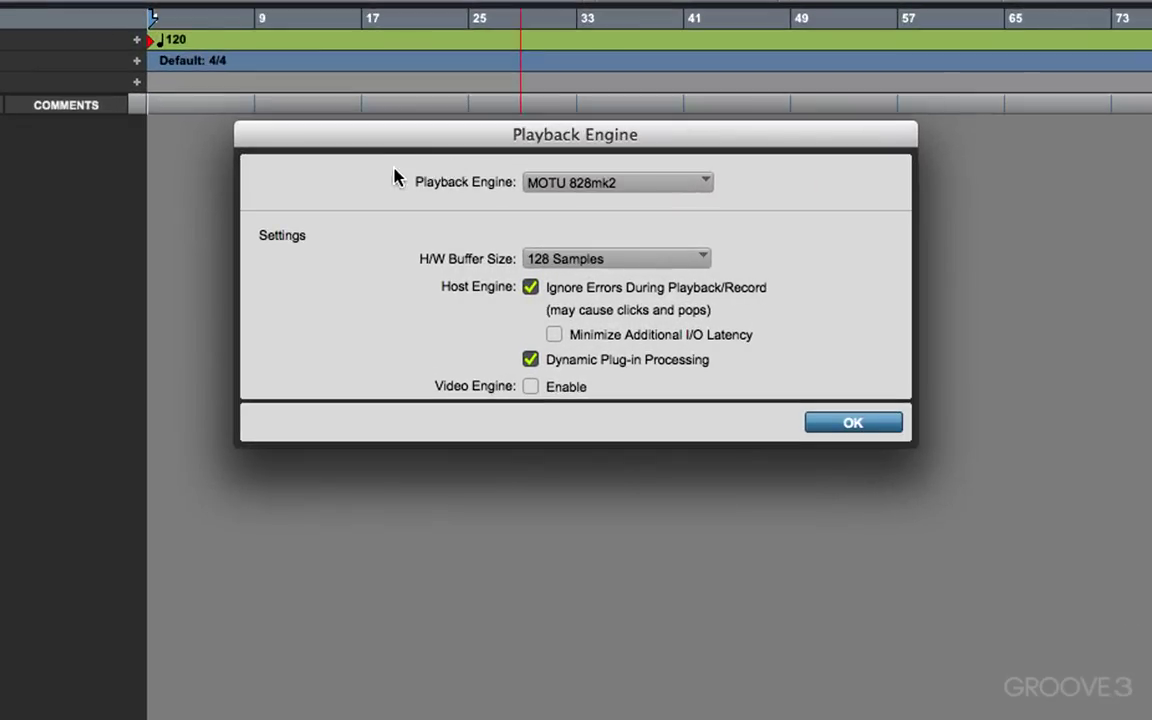
pyautogui.click(559, 186)
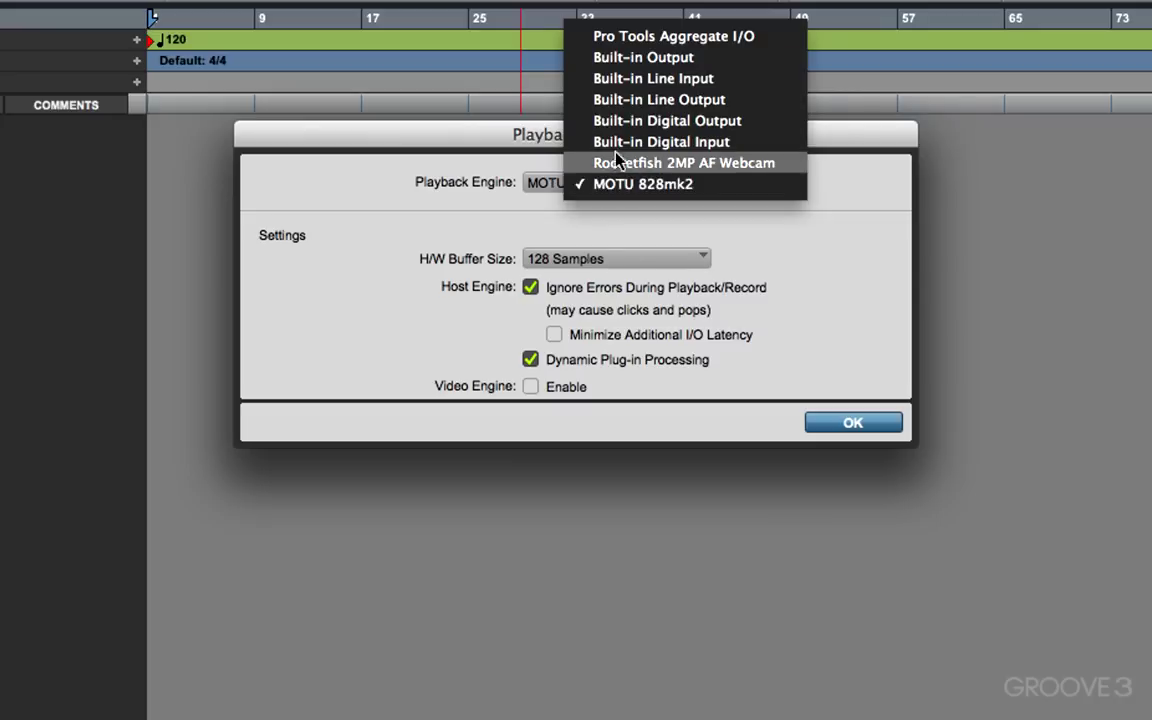
pyautogui.click(600, 185)
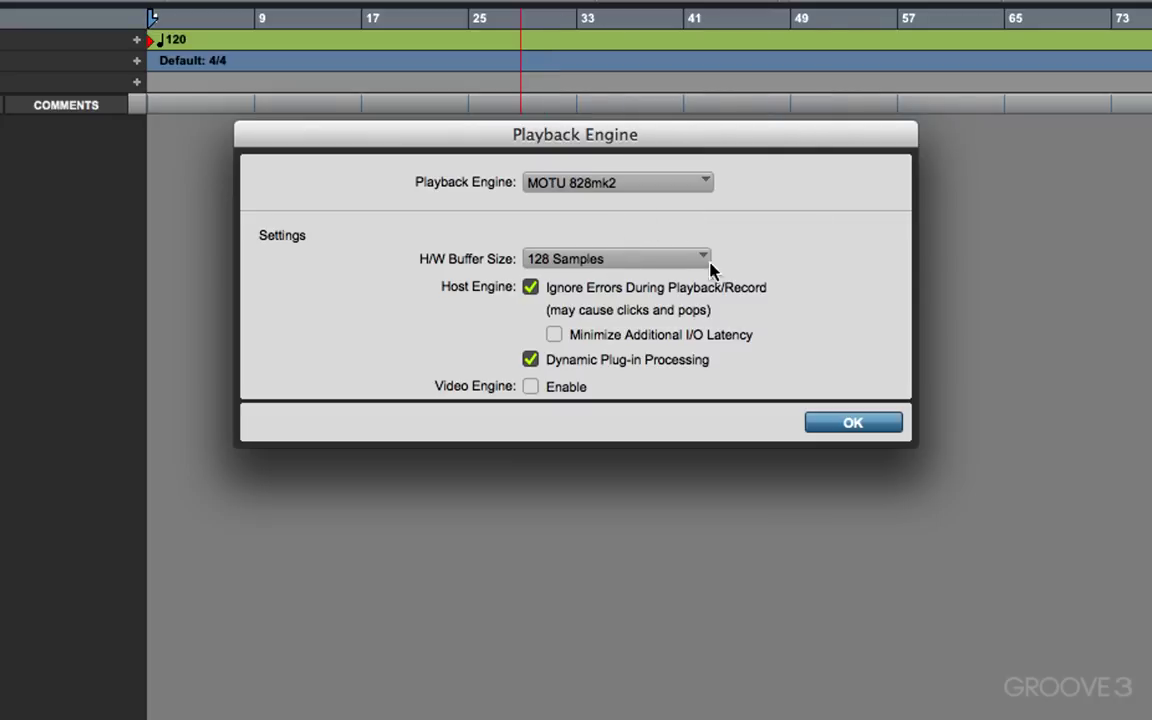
pyautogui.click(843, 424)
# Review the MOTU 828mk2 in Hardware Setup and close it.
pyautogui.click(571, 8)
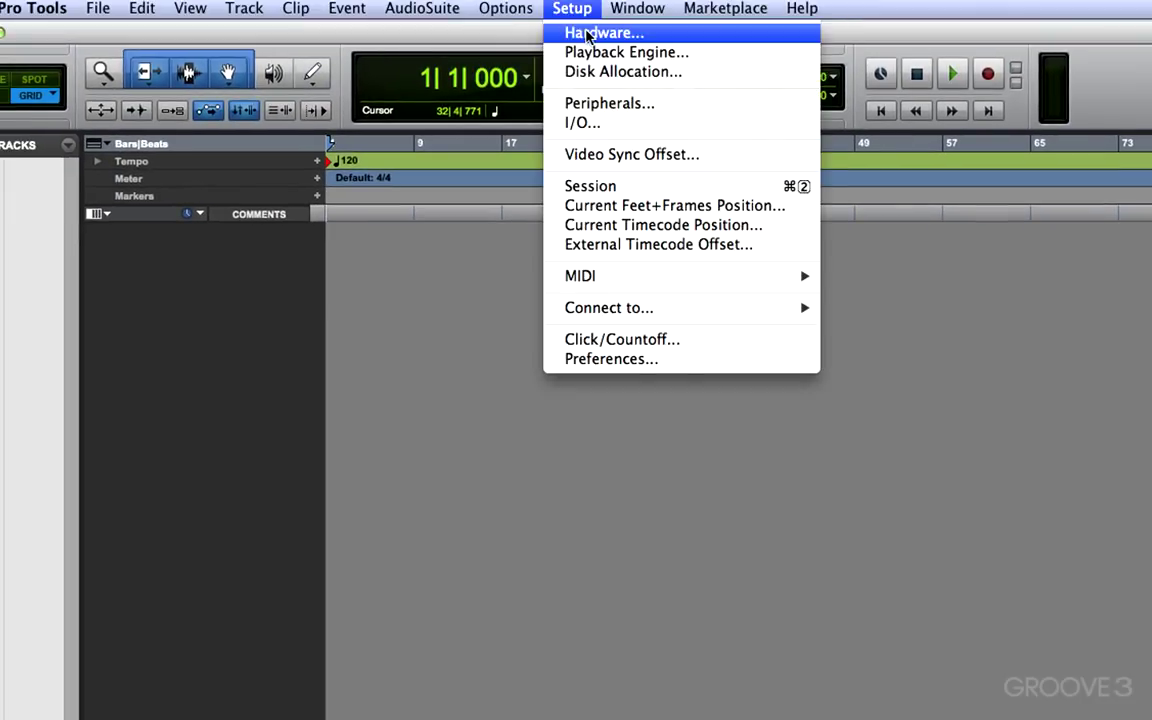
pyautogui.click(590, 33)
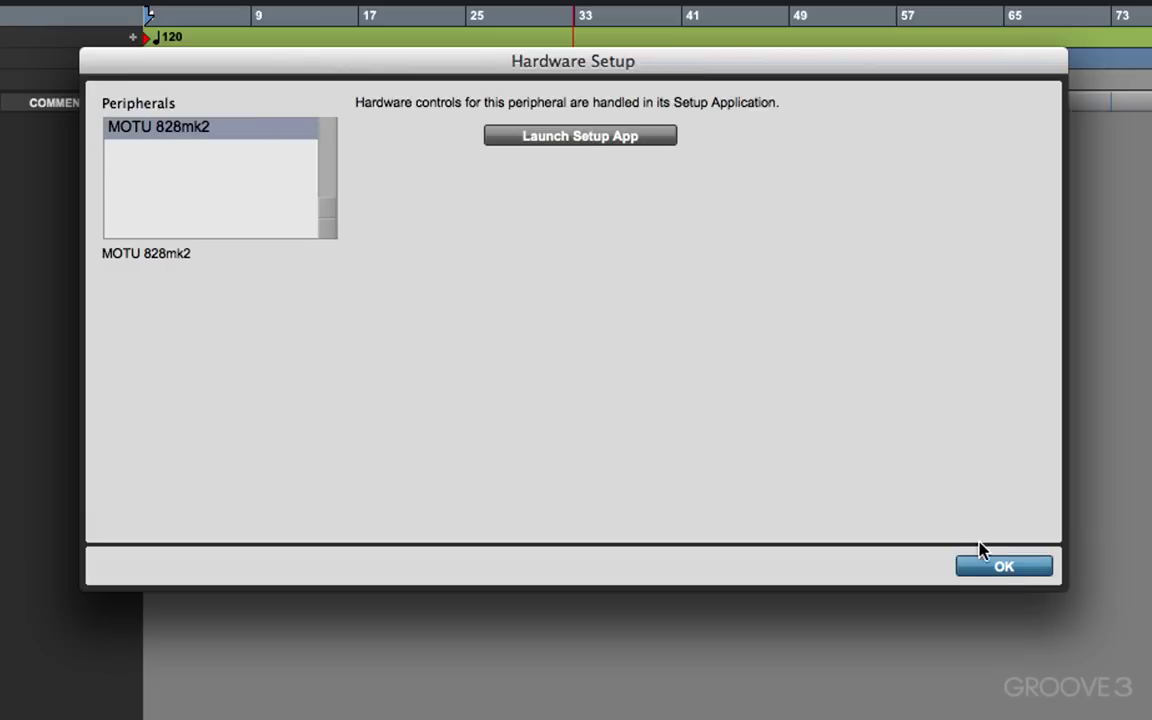
pyautogui.click(1000, 568)
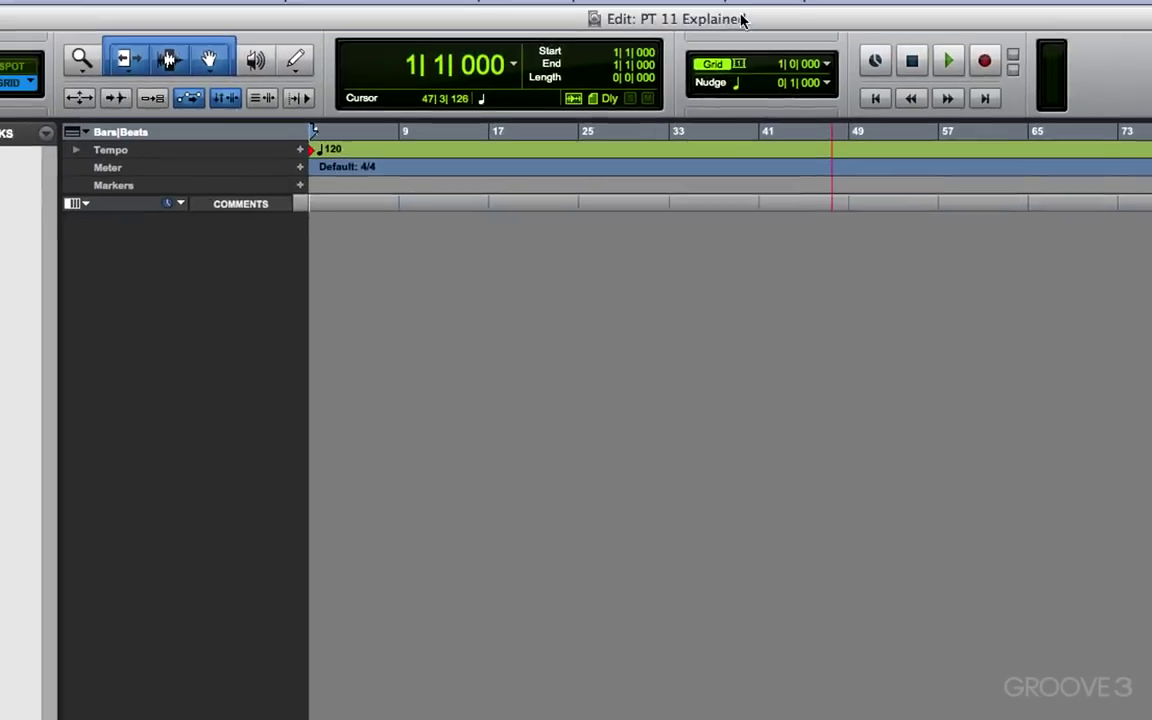
# Reopen Playback Engine and change H/W Buffer Size to 1024 Samples.
pyautogui.click(567, 0)
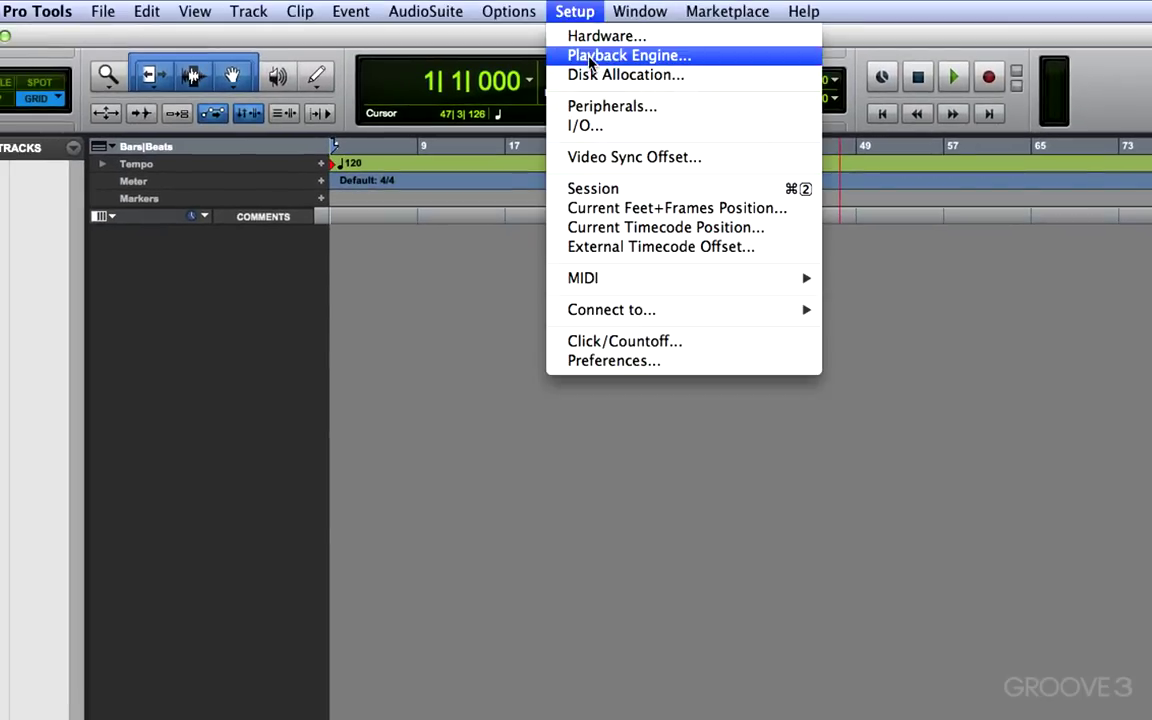
pyautogui.click(588, 35)
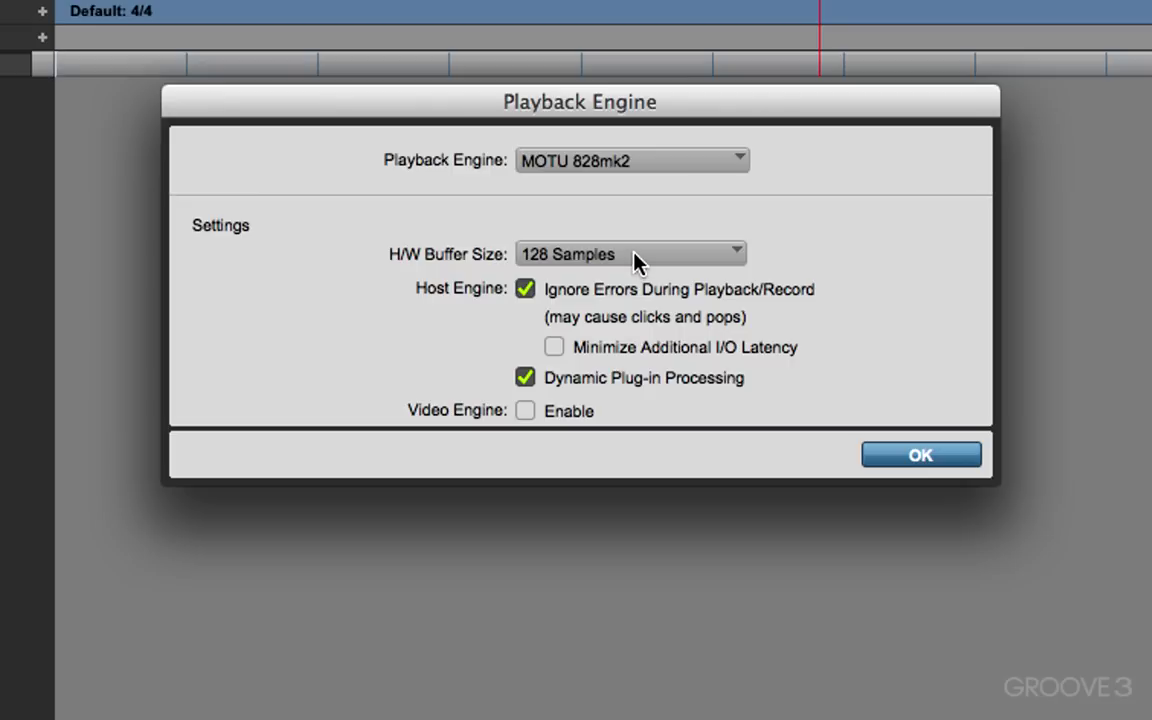
pyautogui.click(636, 258)
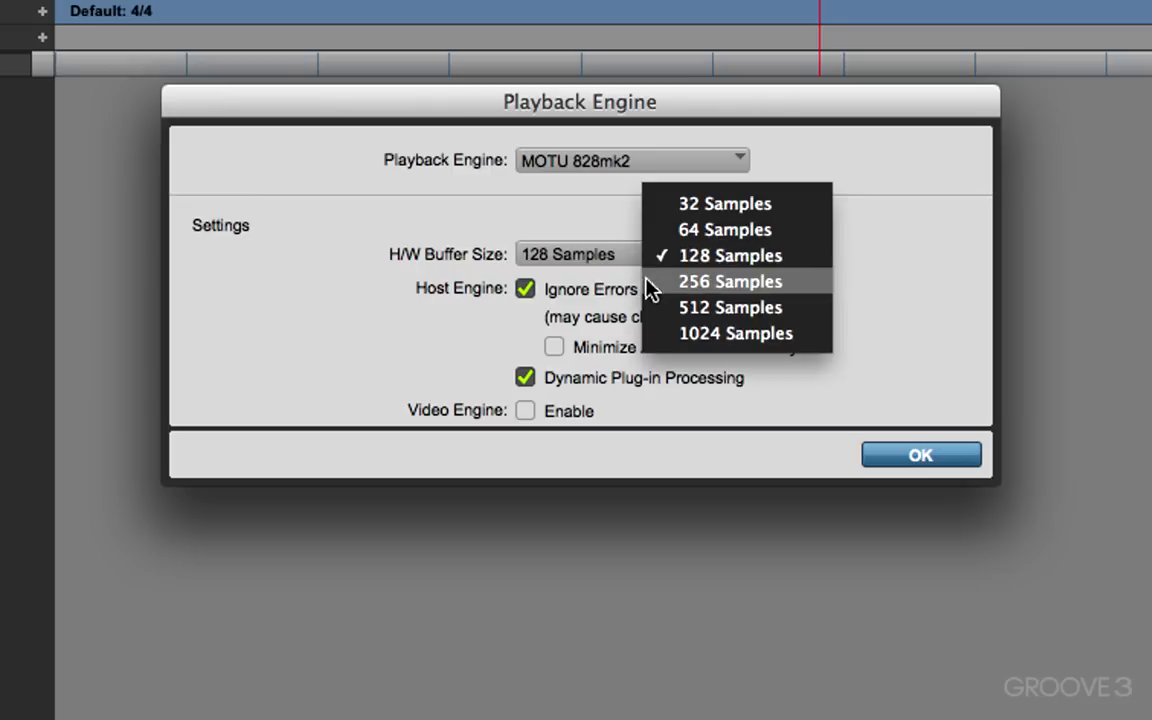
pyautogui.click(688, 334)
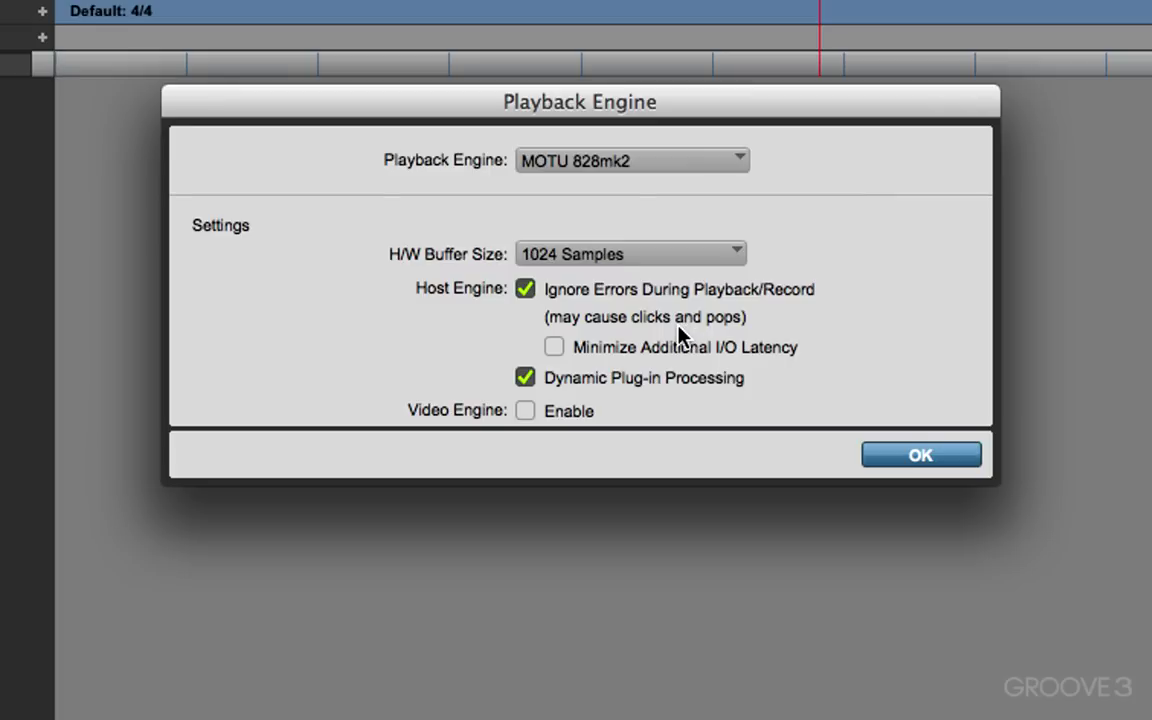
pyautogui.click(628, 258)
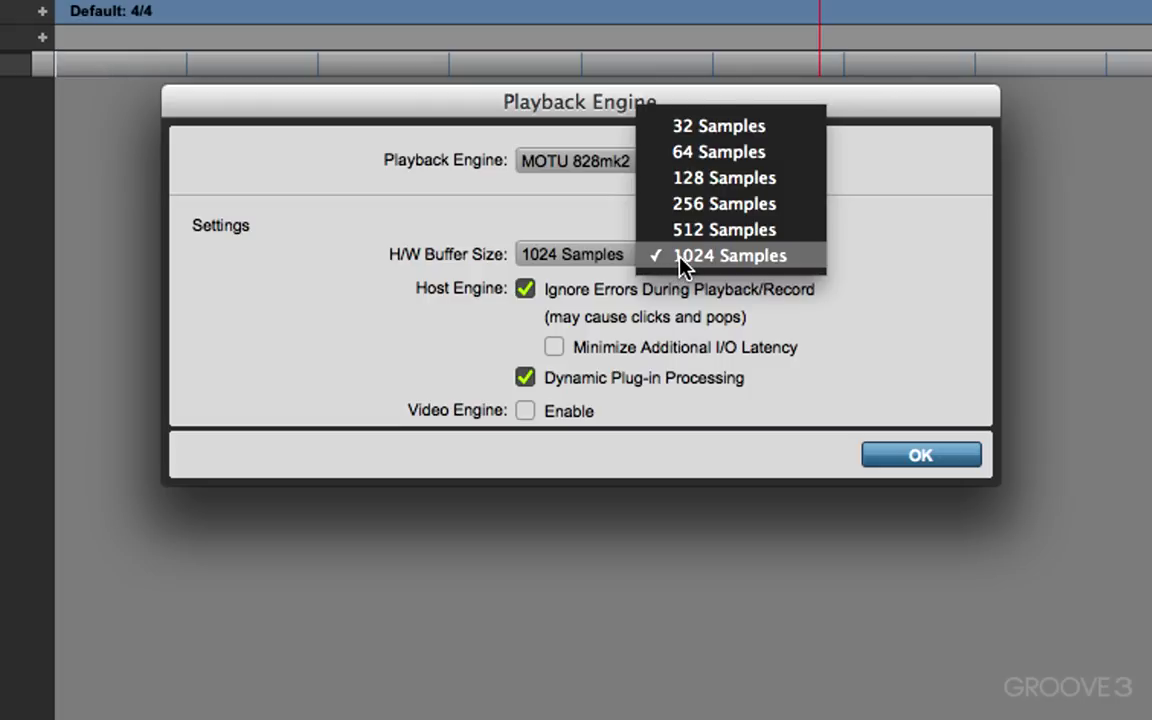
# Turn Ignore Errors off and back on, leaving it enabled.
pyautogui.click(548, 238)
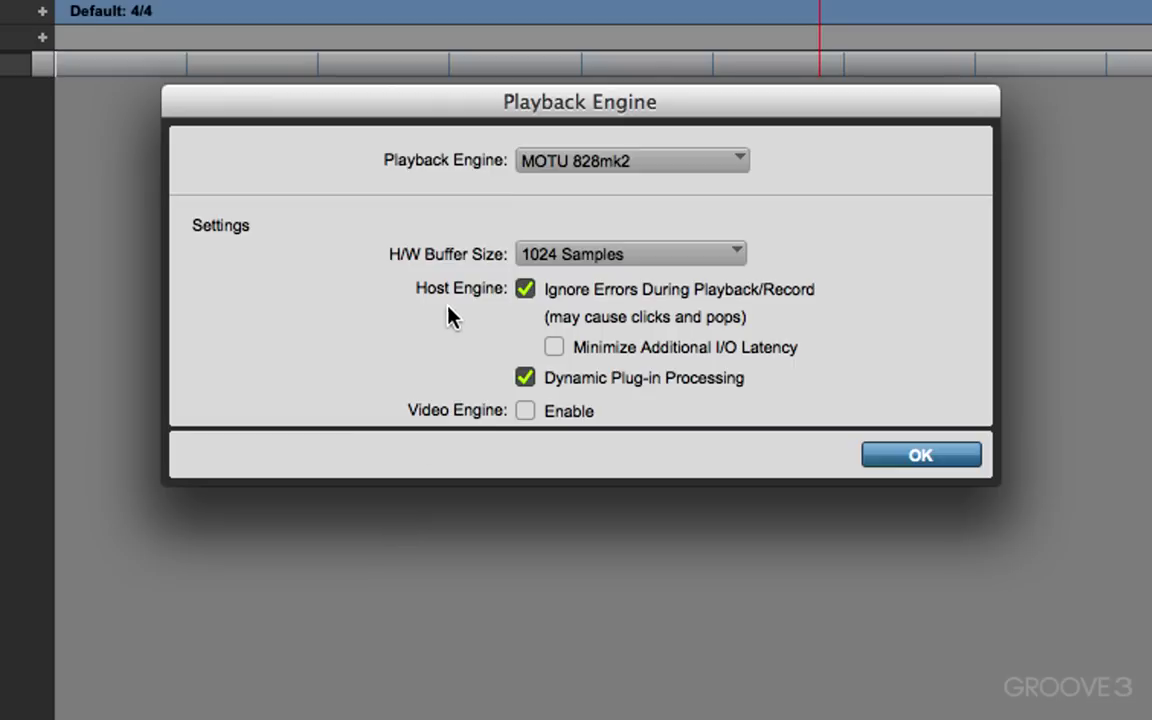
pyautogui.click(527, 291)
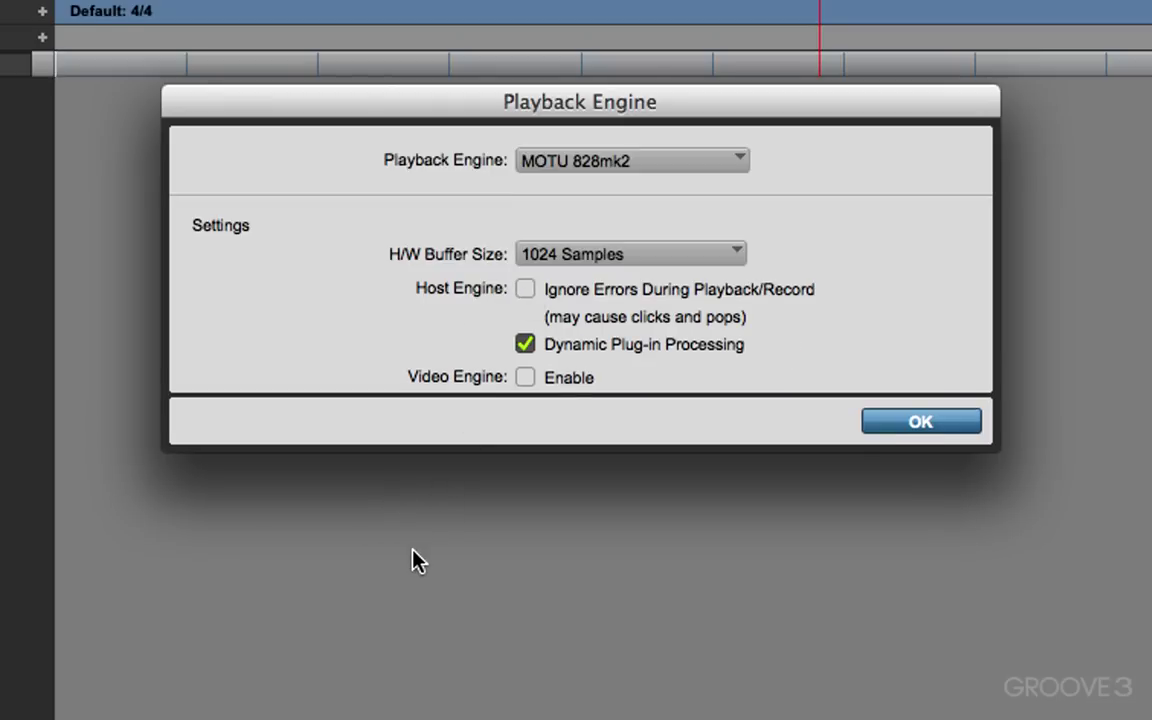
pyautogui.click(526, 290)
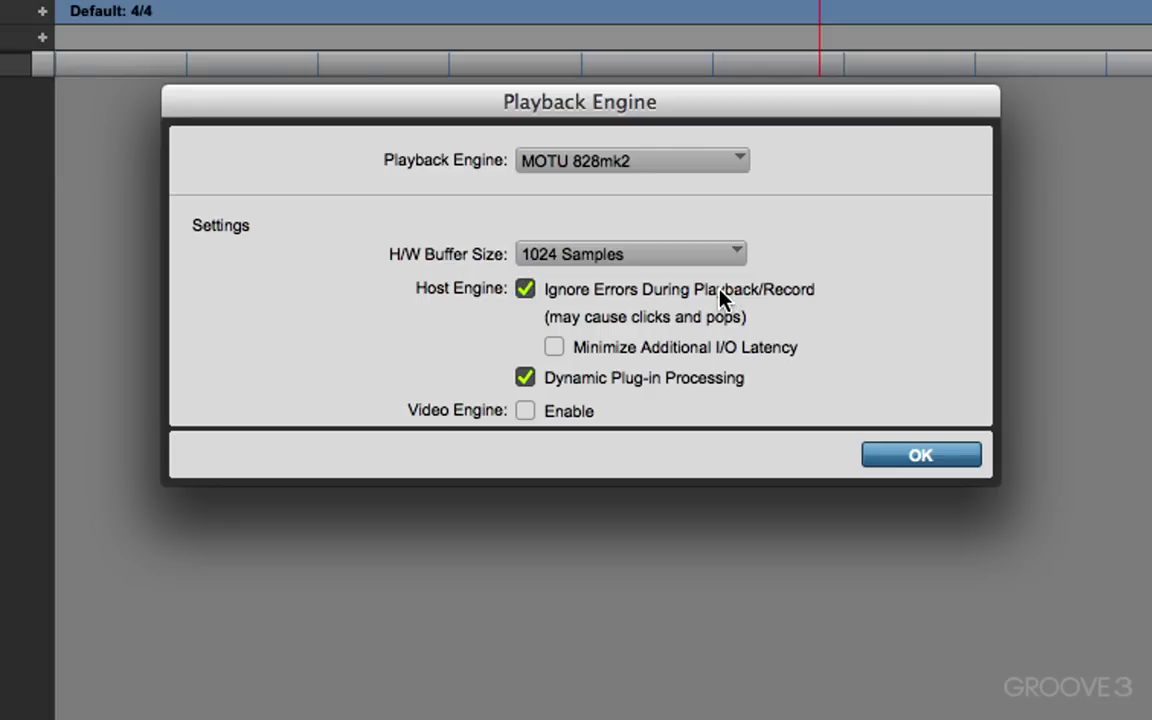
# Toggle Minimize Additional I/O Latency on then off, and set H/W Buffer Size to 128 Samples.
pyautogui.click(554, 349)
pyautogui.click(595, 256)
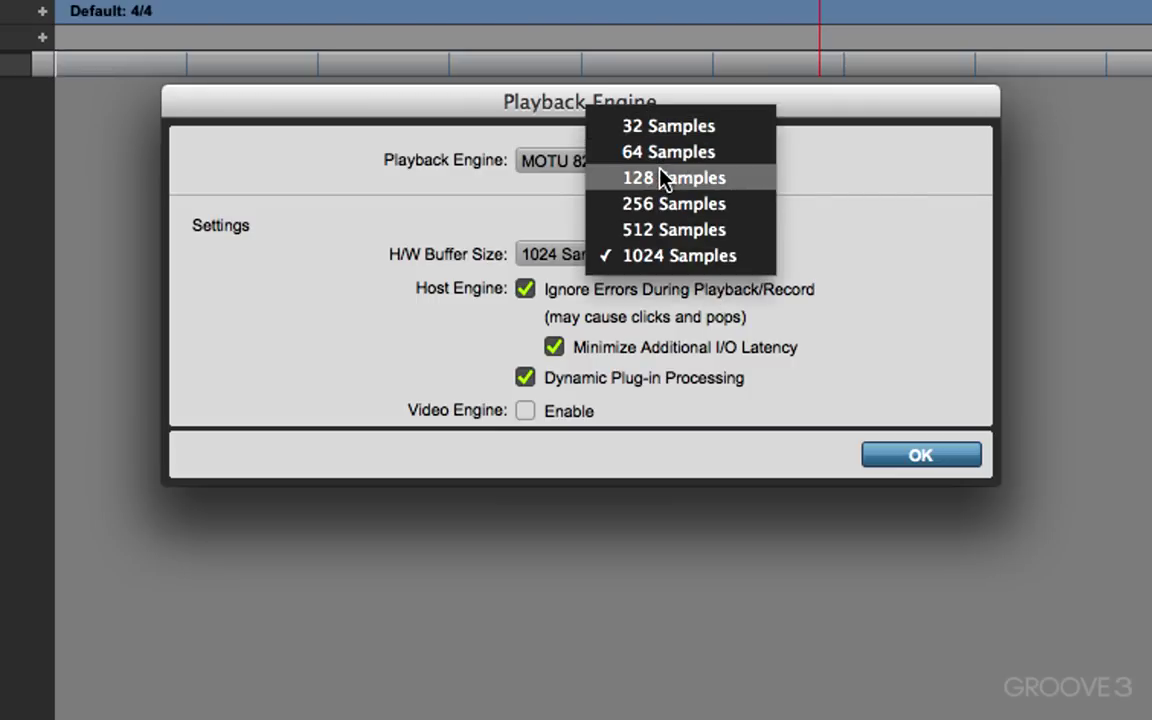
pyautogui.click(641, 265)
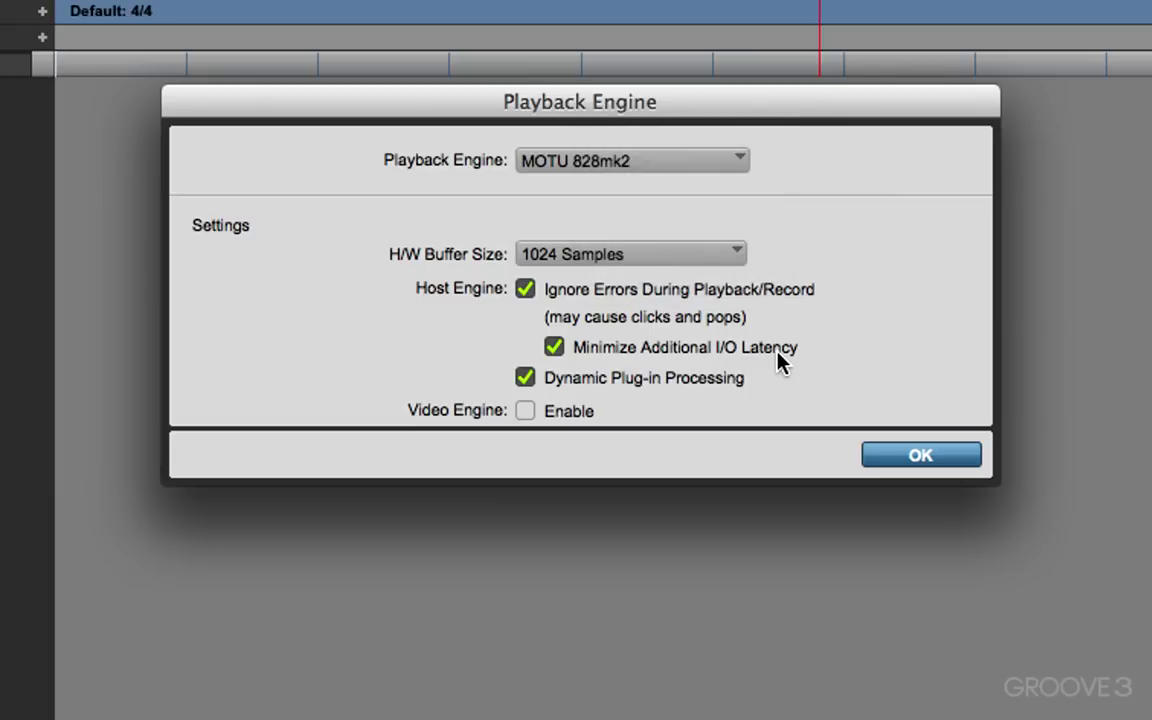
pyautogui.click(556, 347)
pyautogui.click(604, 266)
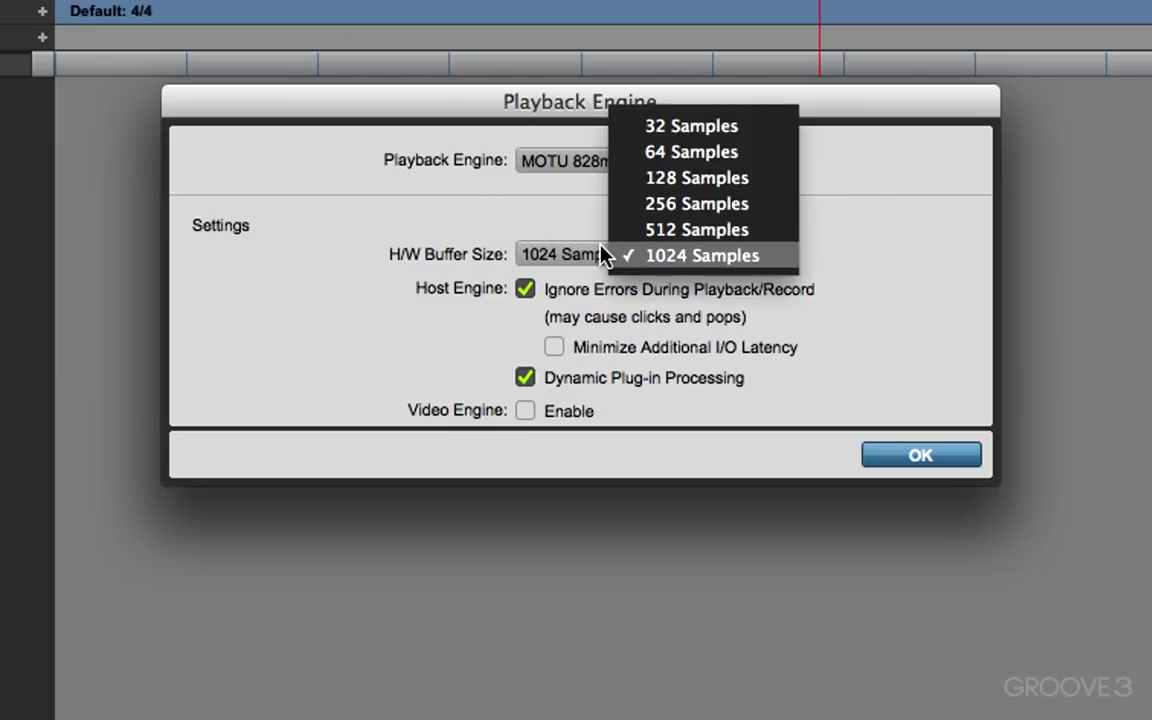
pyautogui.click(648, 180)
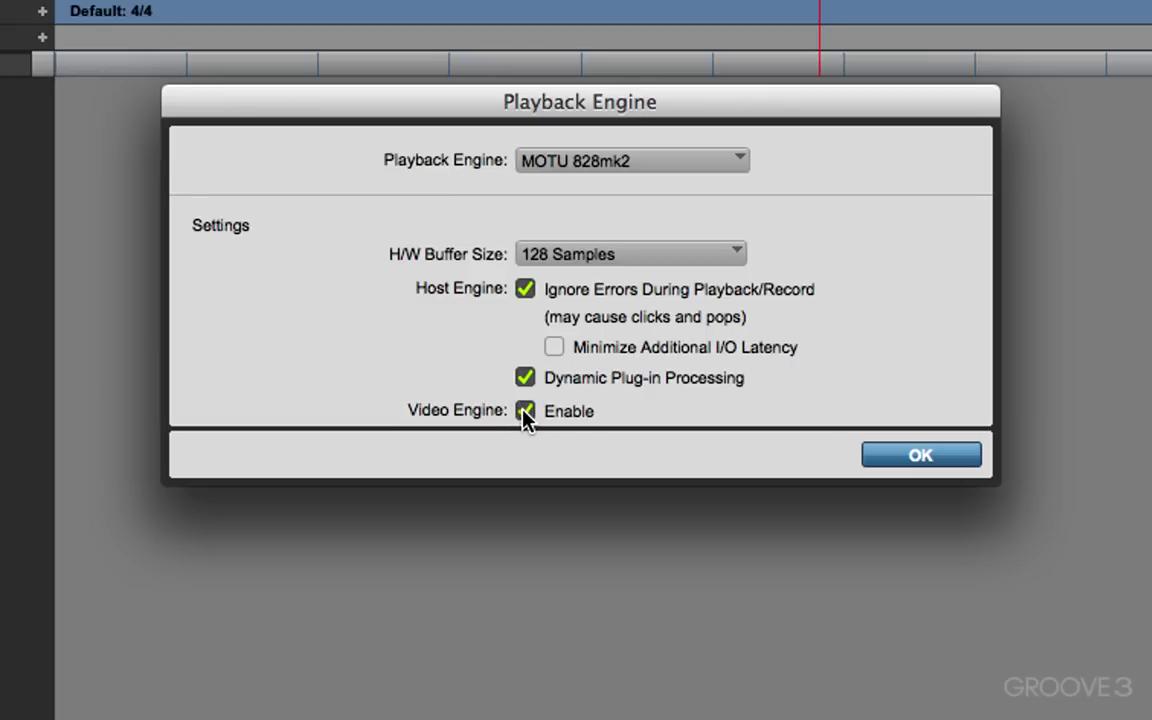
# Apply the 128-sample Playback Engine settings and close the dialog.
pyautogui.click(915, 458)
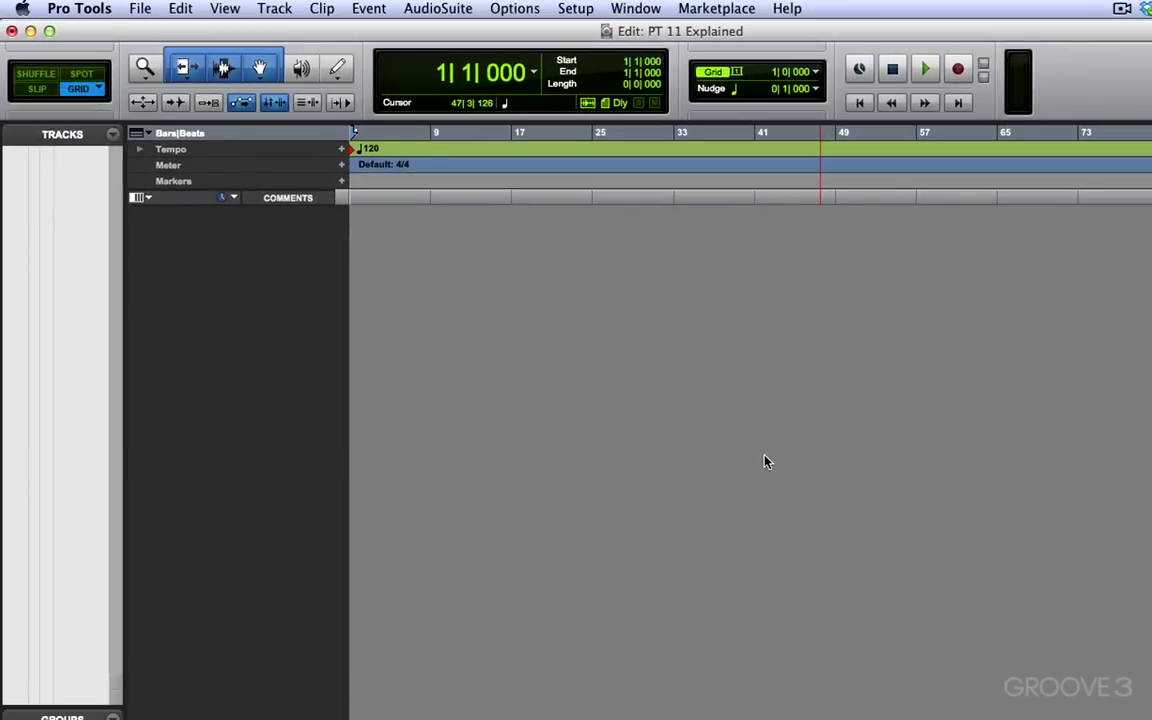
# Open MIDI Studio via Setup > MIDI, show the MIDI window, and select the Impulse controller.
pyautogui.click(578, 8)
pyautogui.moveTo(590, 254)
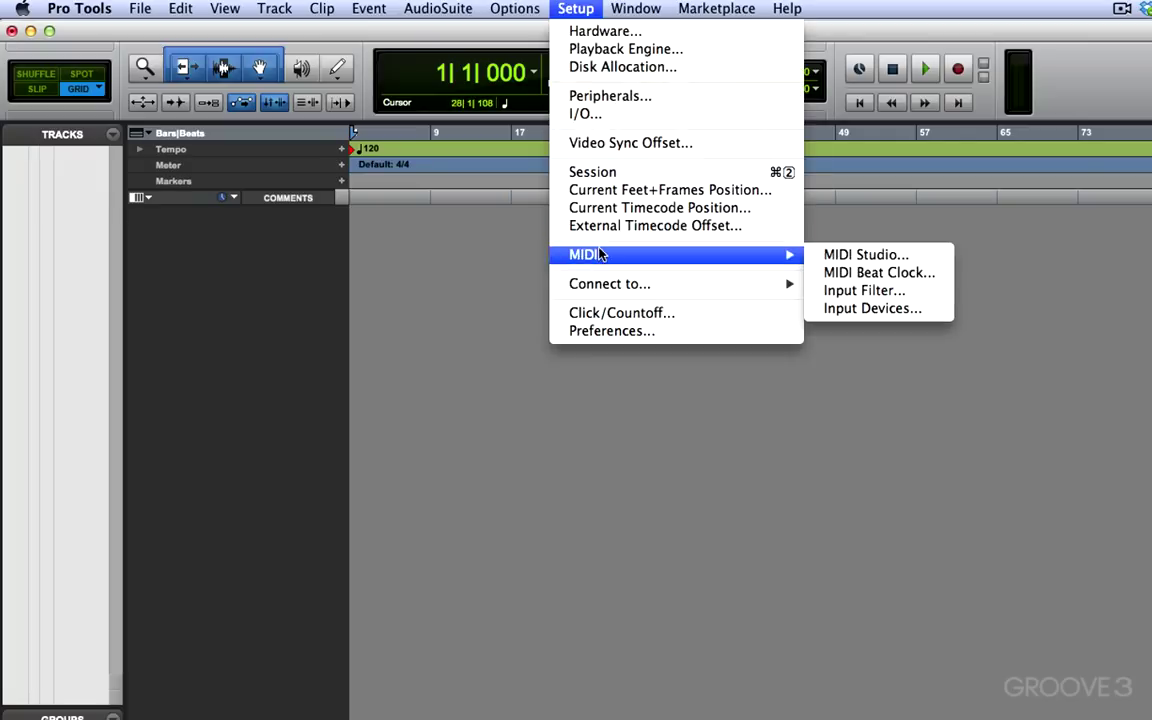
pyautogui.click(857, 256)
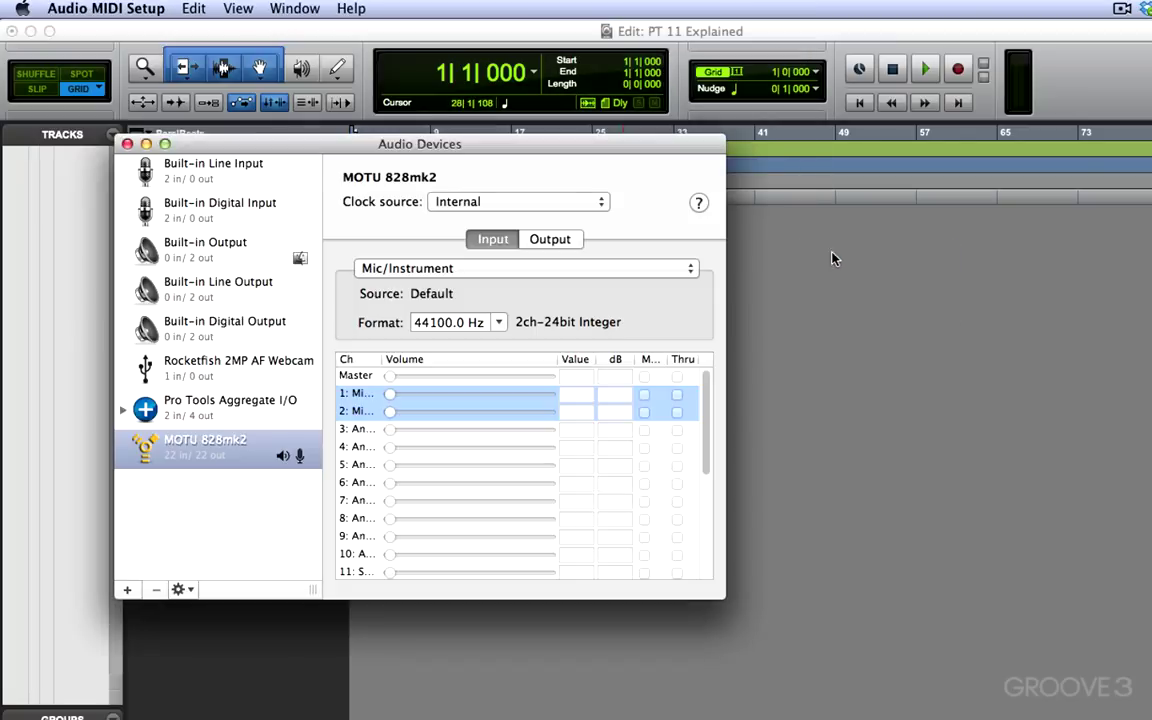
pyautogui.click(296, 8)
pyautogui.moveTo(295, 10)
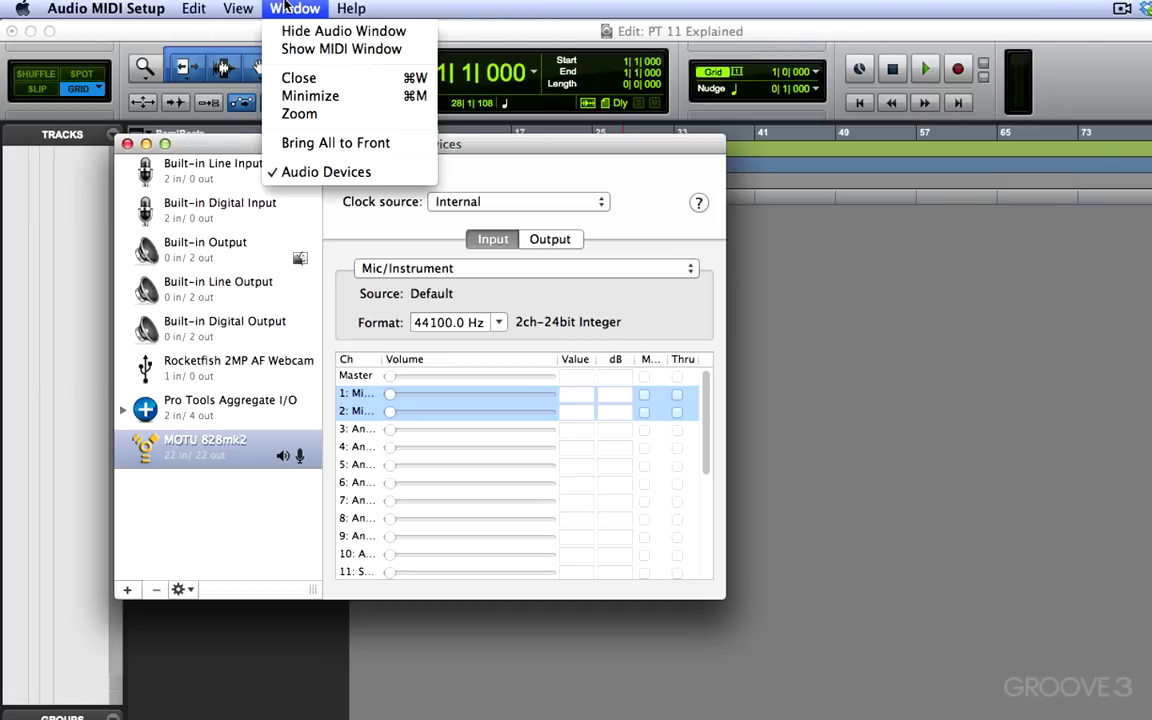
pyautogui.click(299, 50)
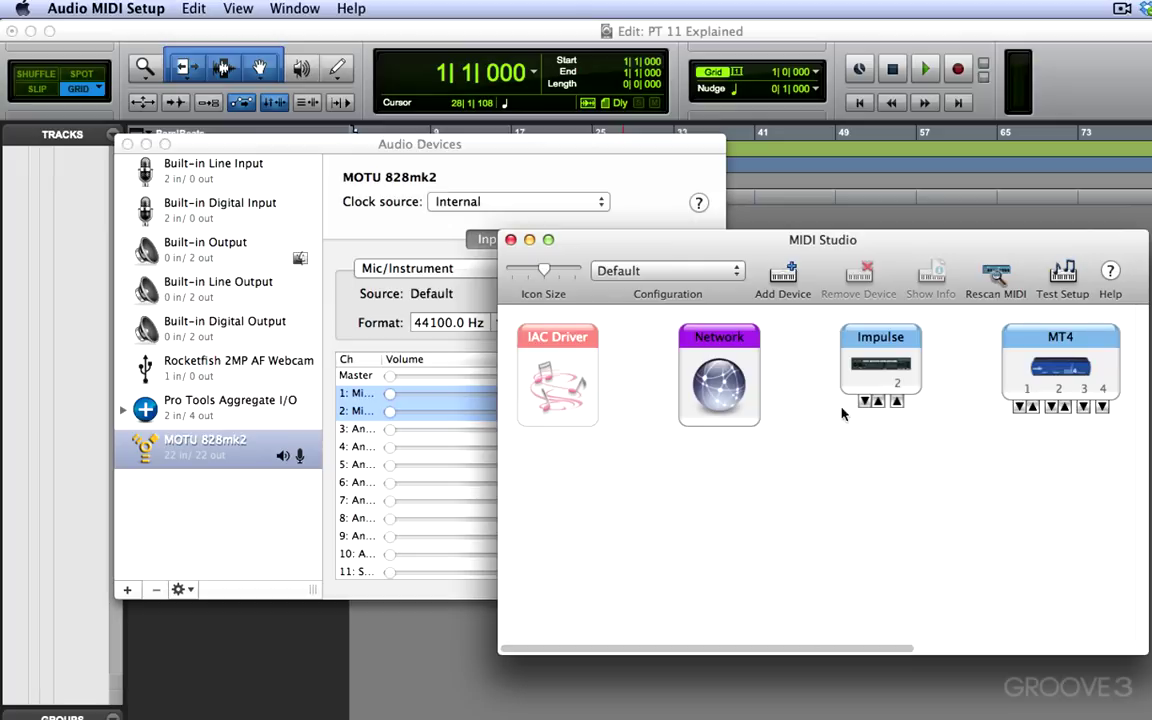
pyautogui.click(887, 341)
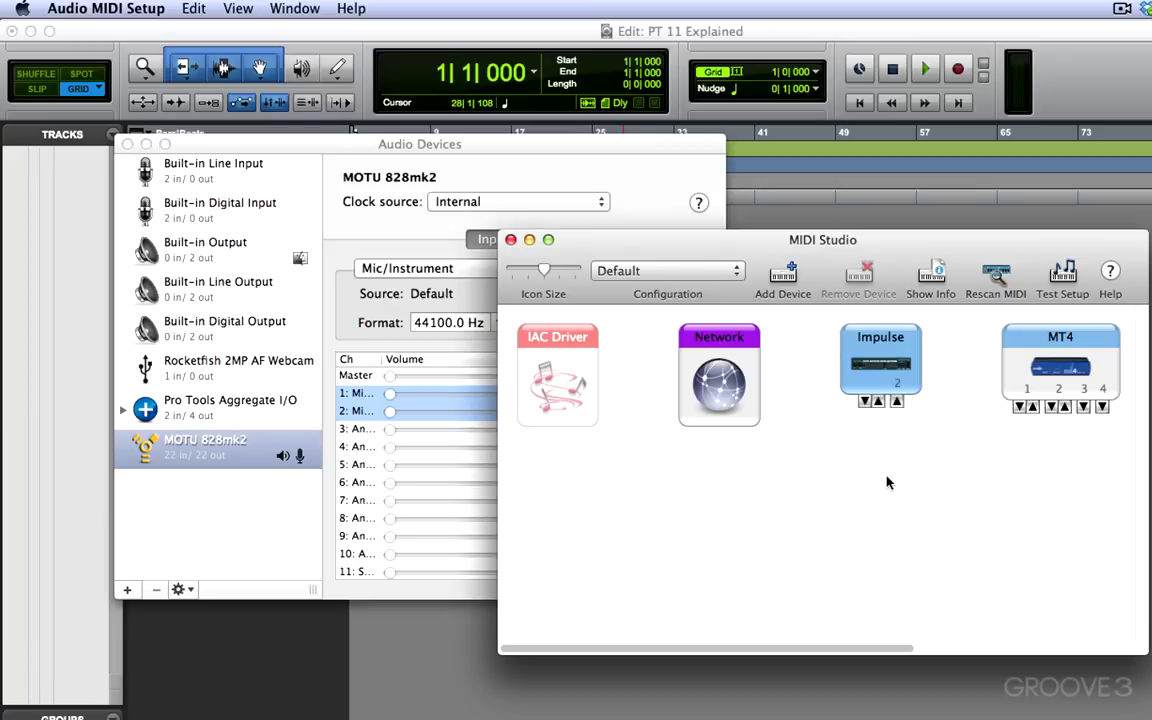
# Rescan MIDI devices, inspect the Impulse controller's properties, then leave Audio MIDI Setup for Pro Tools.
pyautogui.click(996, 275)
pyautogui.click(938, 493)
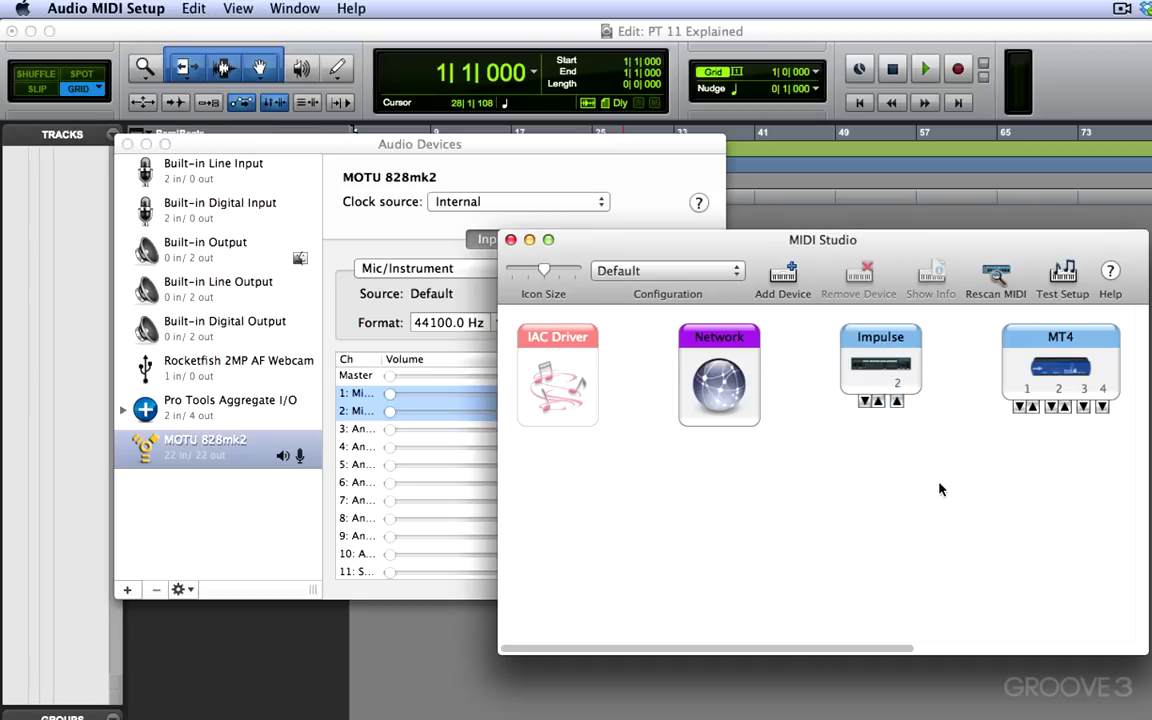
pyautogui.doubleClick(880, 355)
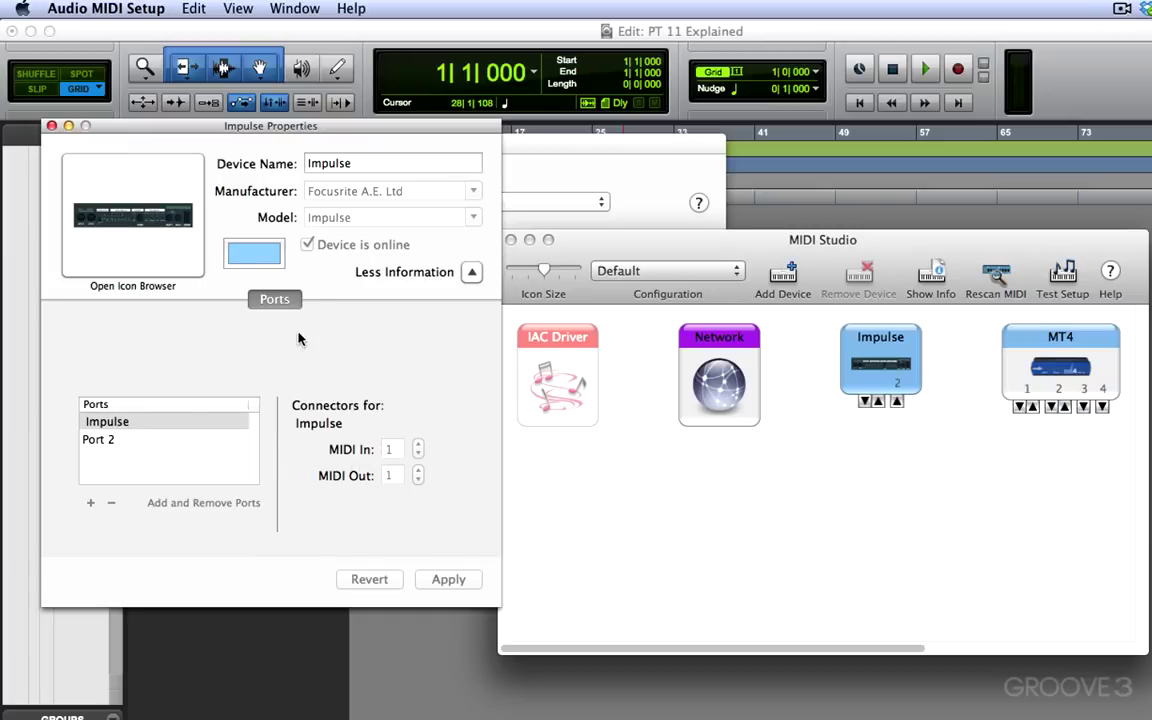
pyautogui.click(52, 125)
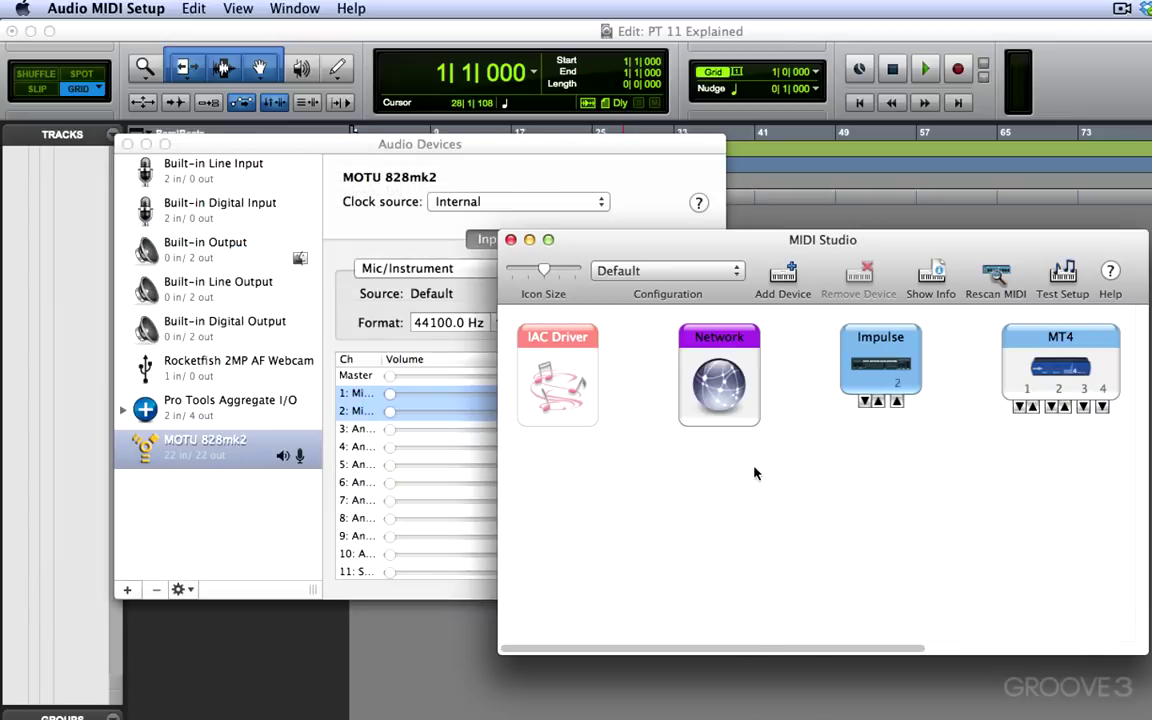
pyautogui.press('super+q')
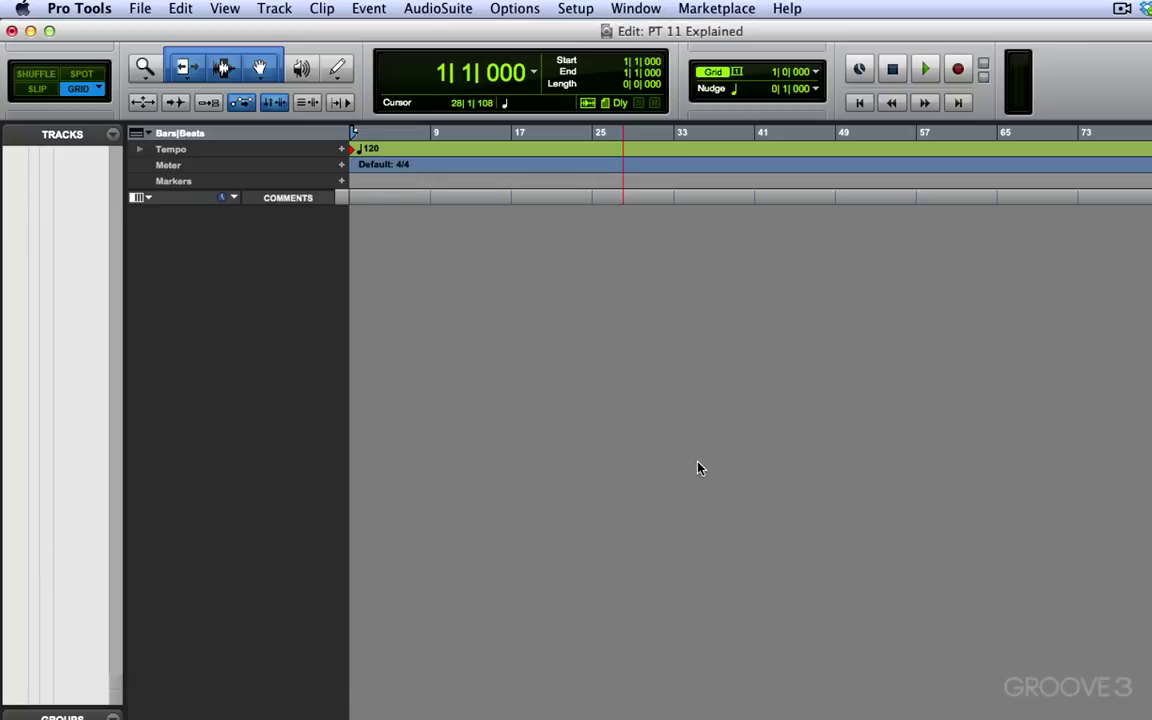